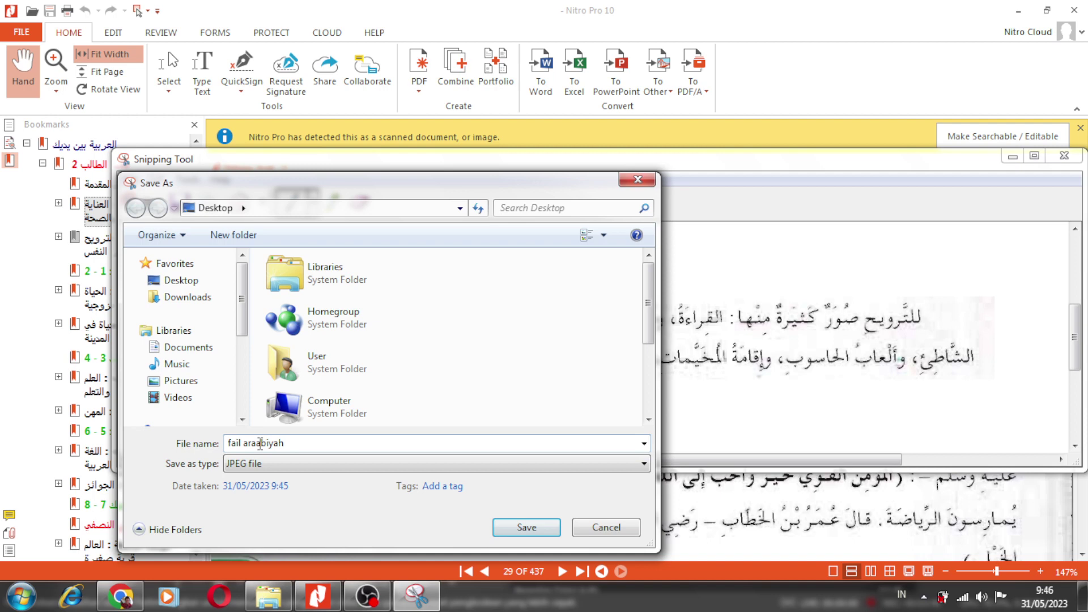
Save the snip to the desktop as a JPEG file named "fail arabiyah baina yadaik".
key(BackSpace)
key(End)
text(baina yadaik)
key(Return)
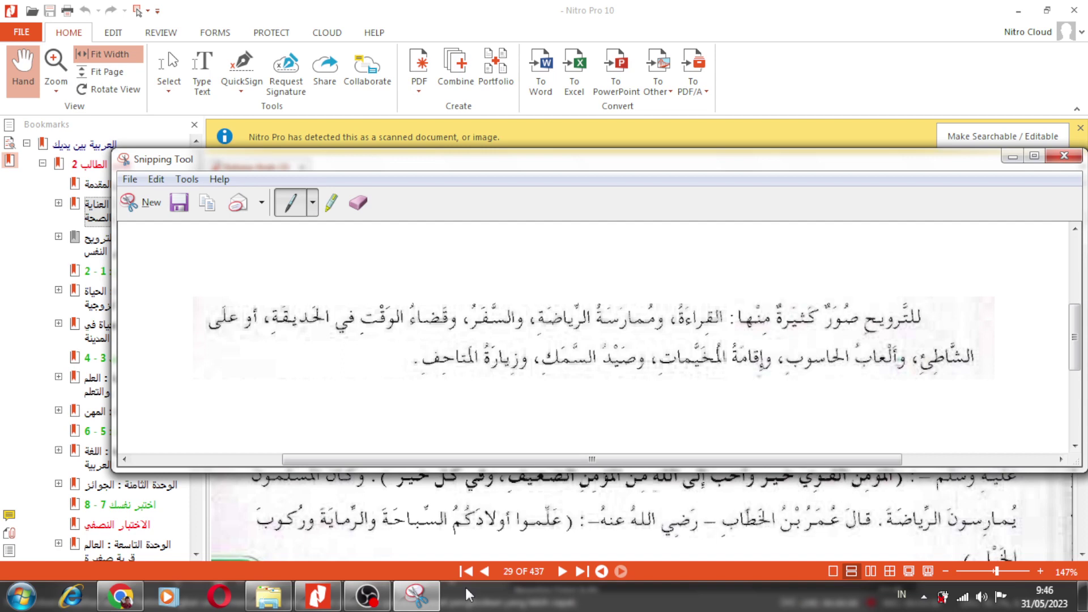
Switch to Chrome and open My Drive in Google Drive.
click(142, 594)
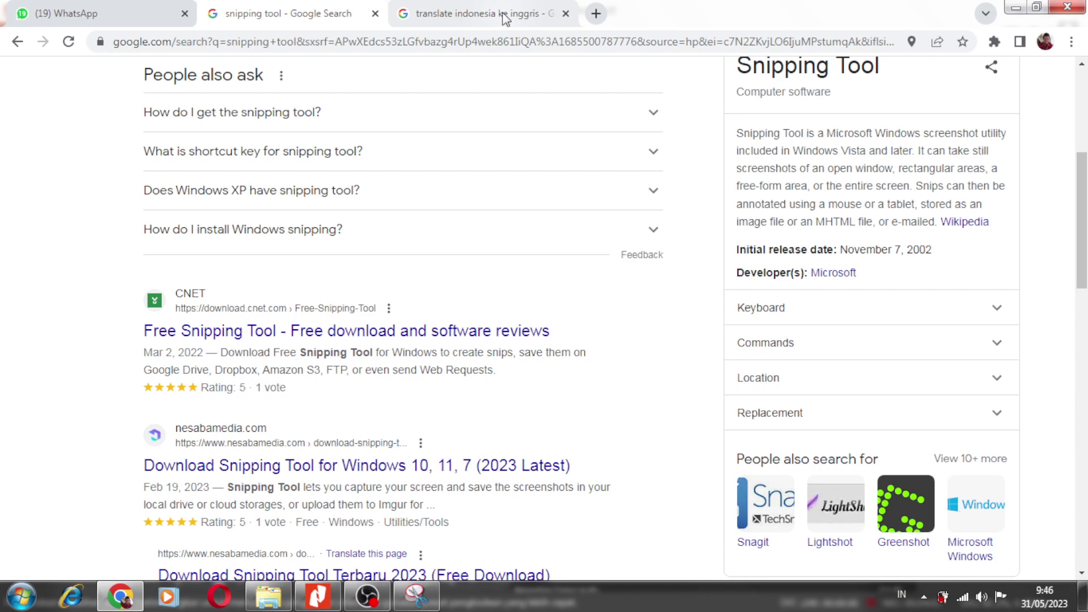
click(504, 18)
click(349, 20)
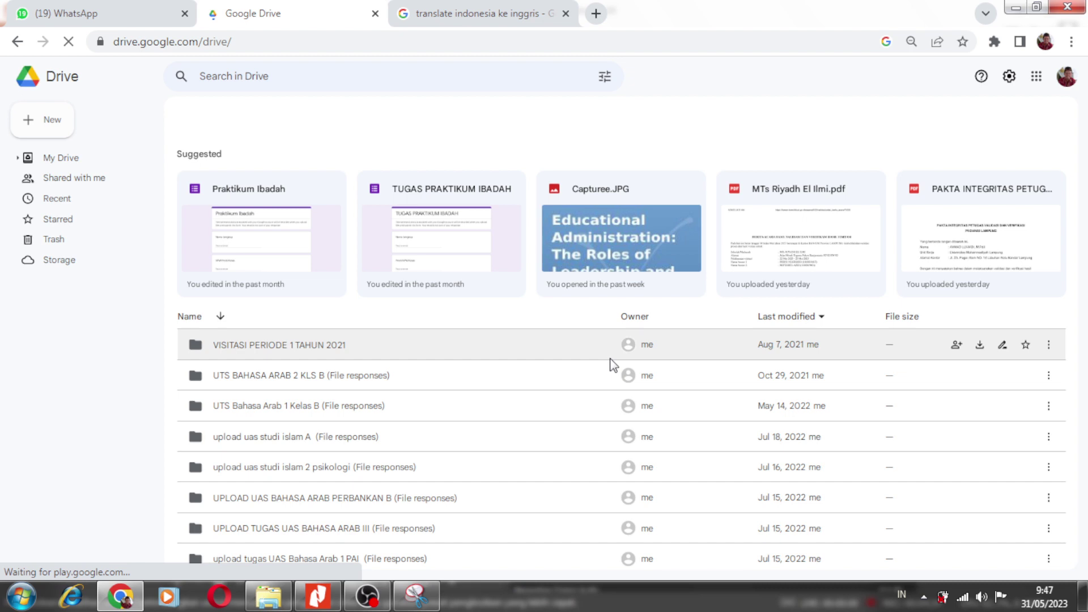
click(64, 159)
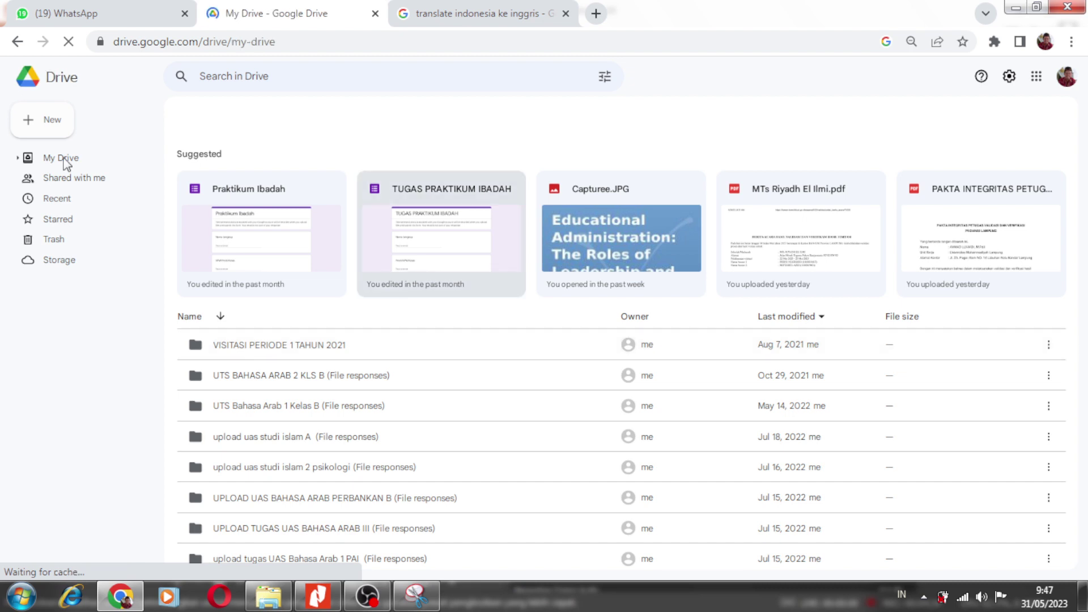
Upload the file "fail arabiyah baina yadaik.JPG" from the desktop to My Drive.
click(217, 122)
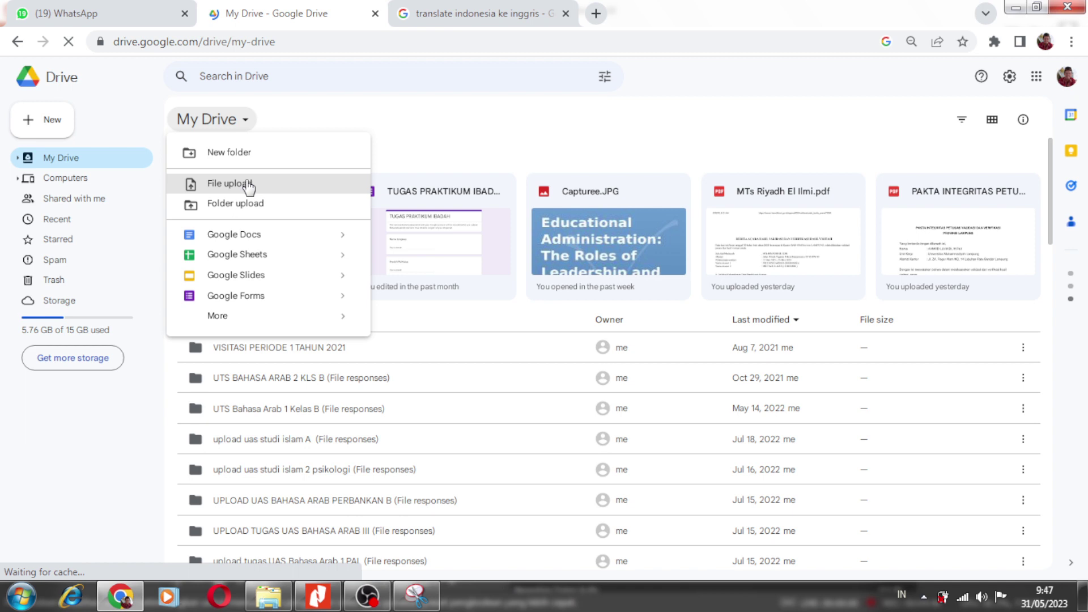
click(248, 185)
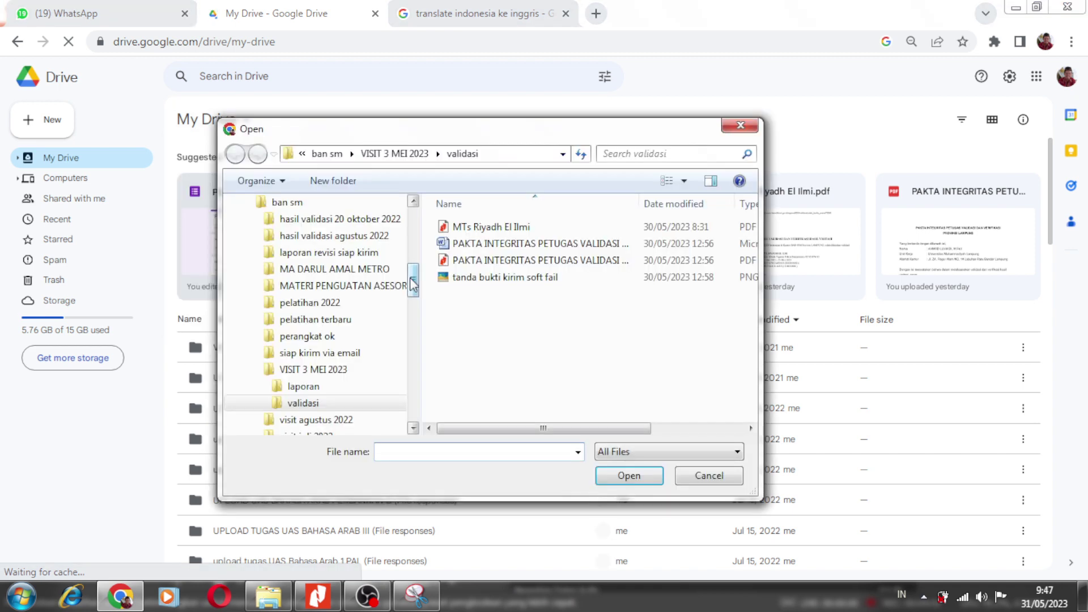
drag(413, 278, 413, 218)
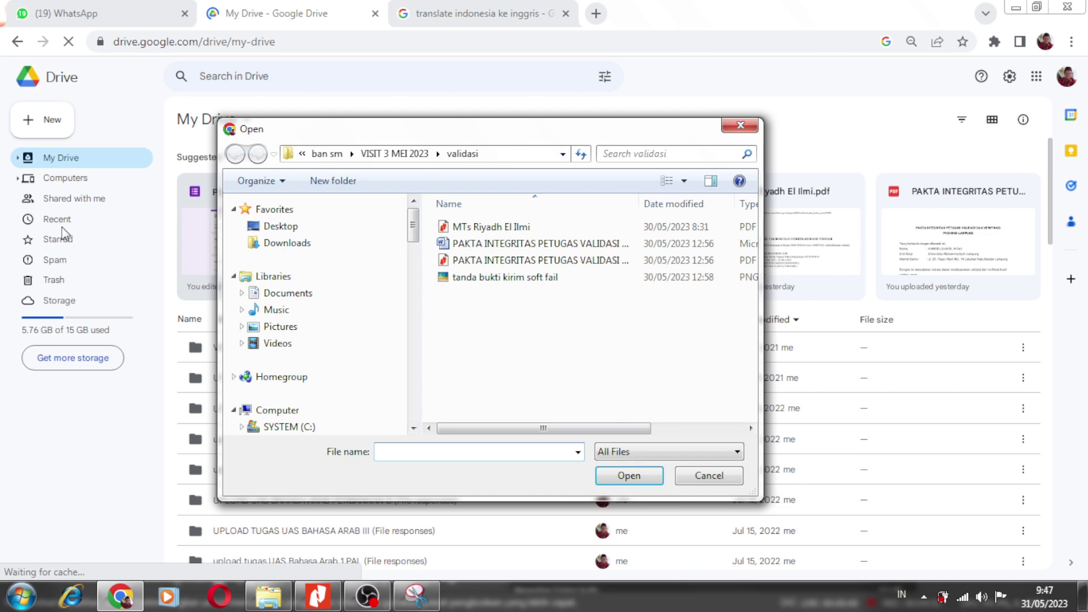
click(281, 227)
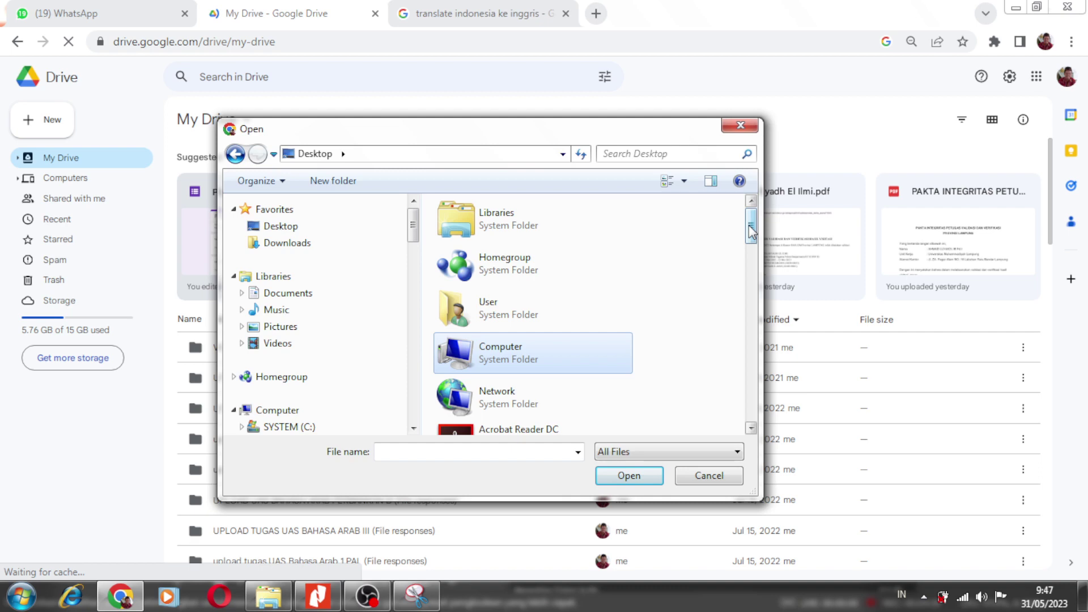
drag(751, 231, 754, 311)
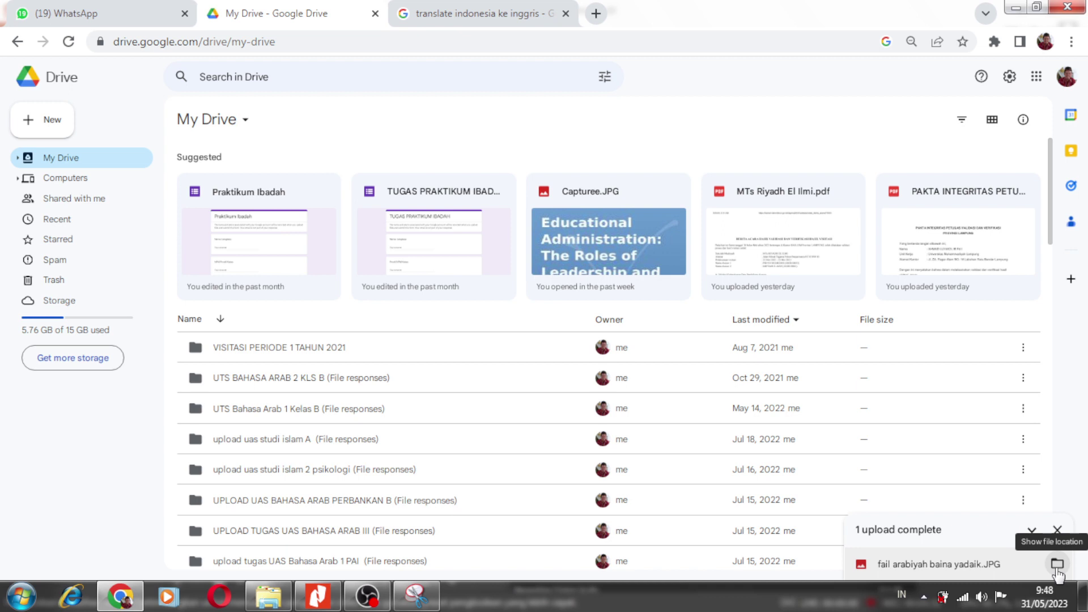
Locate the uploaded "fail arabiyah baina yadaik.JPG" in My Drive, view its preview and return to the file list.
click(1058, 564)
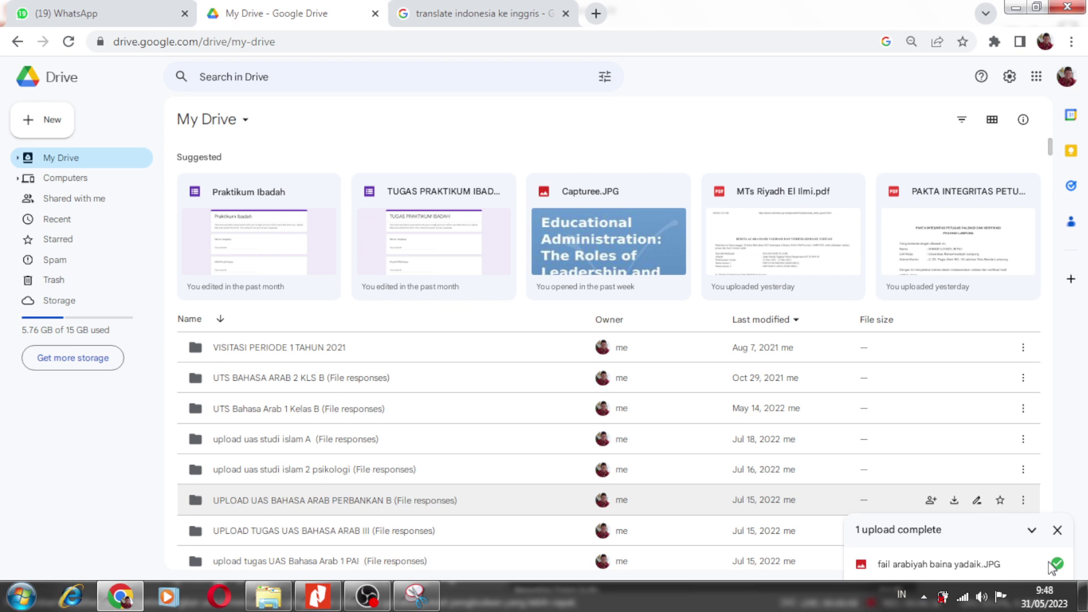
scroll(1055, 569, down, 3)
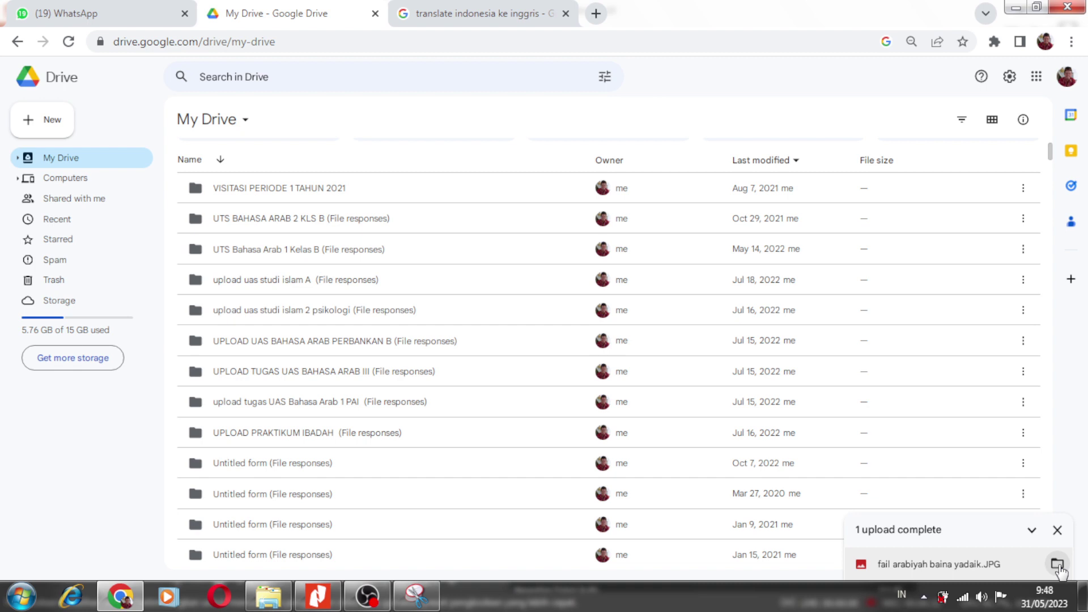
click(1057, 564)
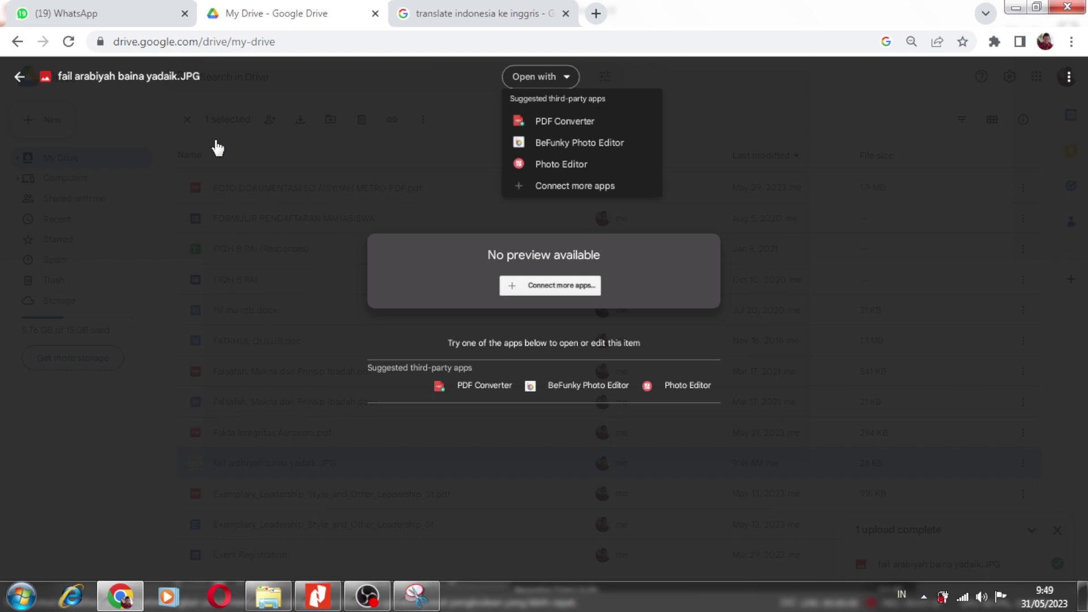
click(19, 76)
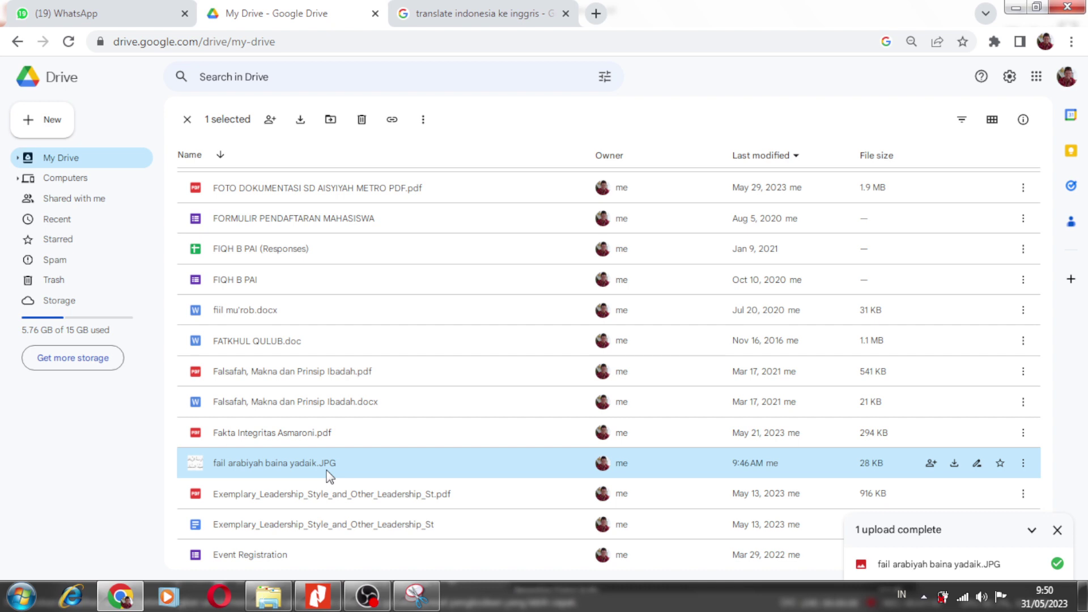
Open "fail arabiyah baina yadaik.JPG" with Google Docs to convert the image into editable text.
right_click(330, 477)
mouse_move(397, 188)
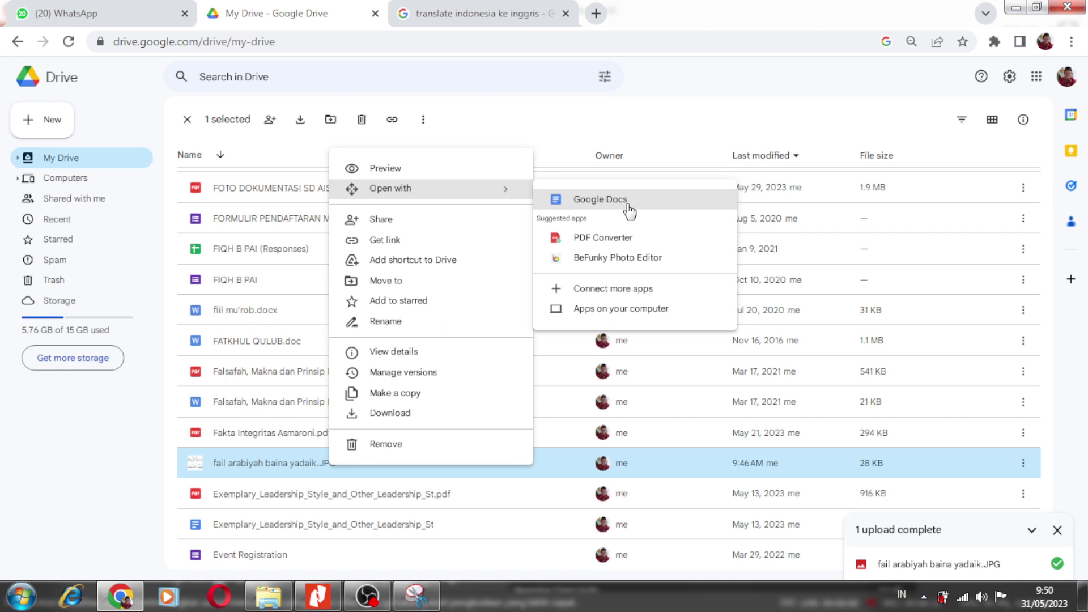
click(628, 204)
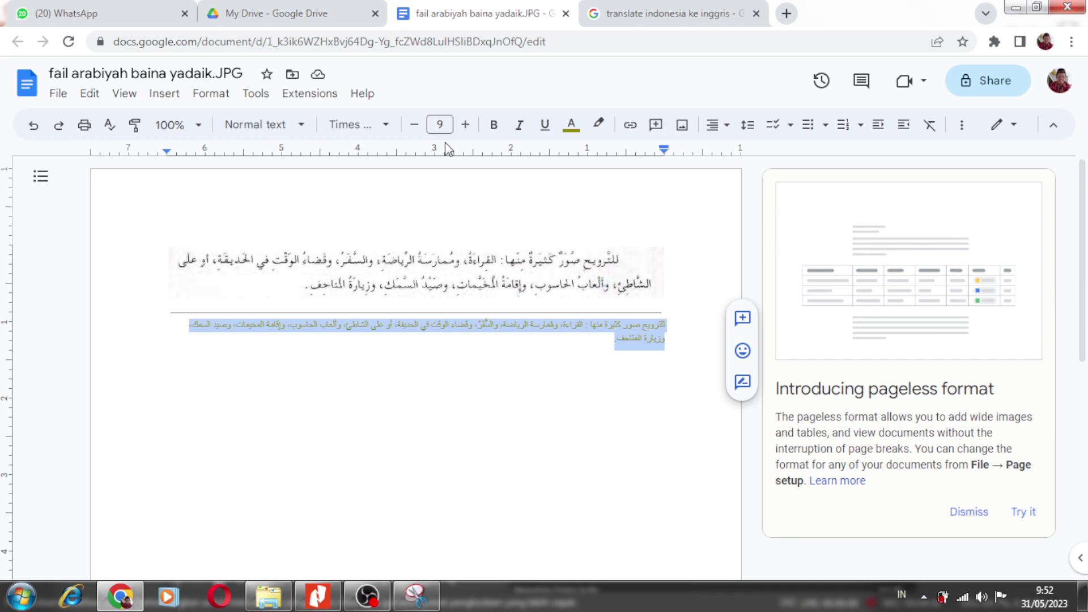
Set the converted Arabic text to font size 24 and delete the scanned image above it.
click(404, 347)
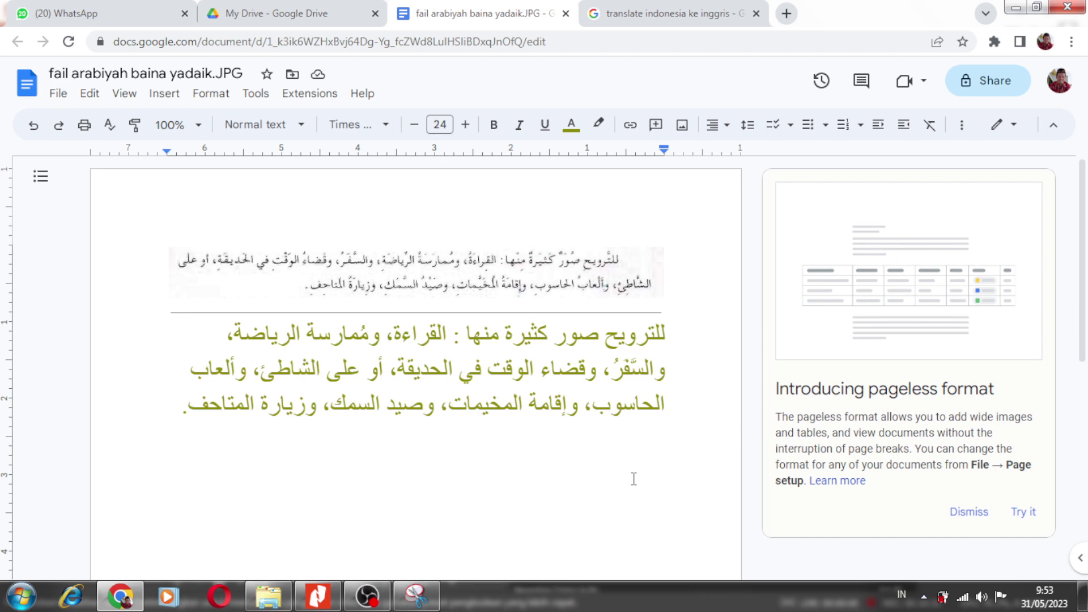
click(533, 273)
key(Delete)
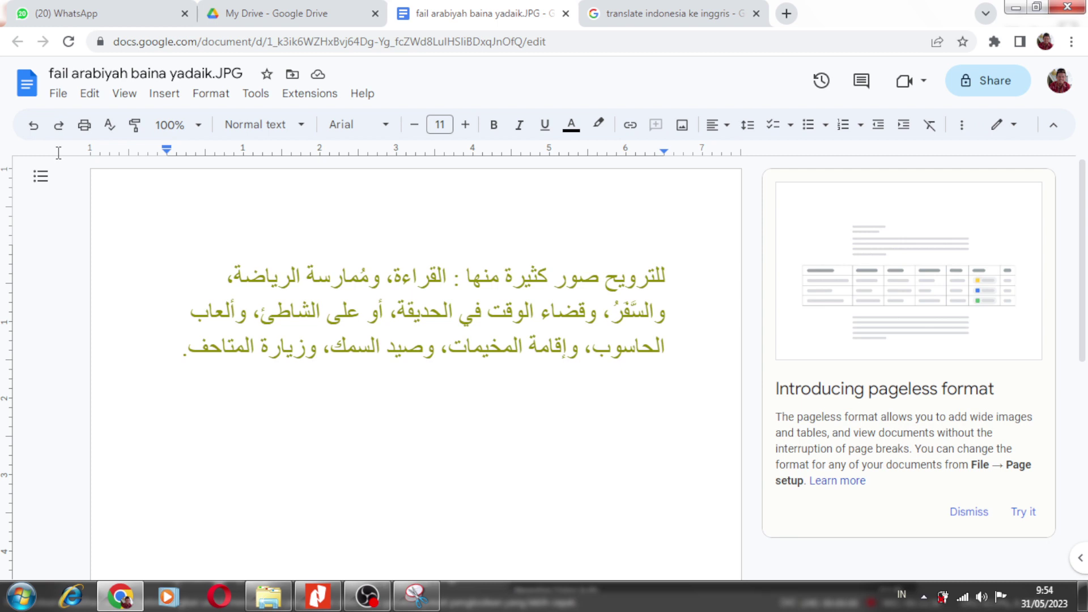
Download the document, open it in Microsoft Word and select all of its Arabic text.
click(58, 93)
mouse_move(196, 274)
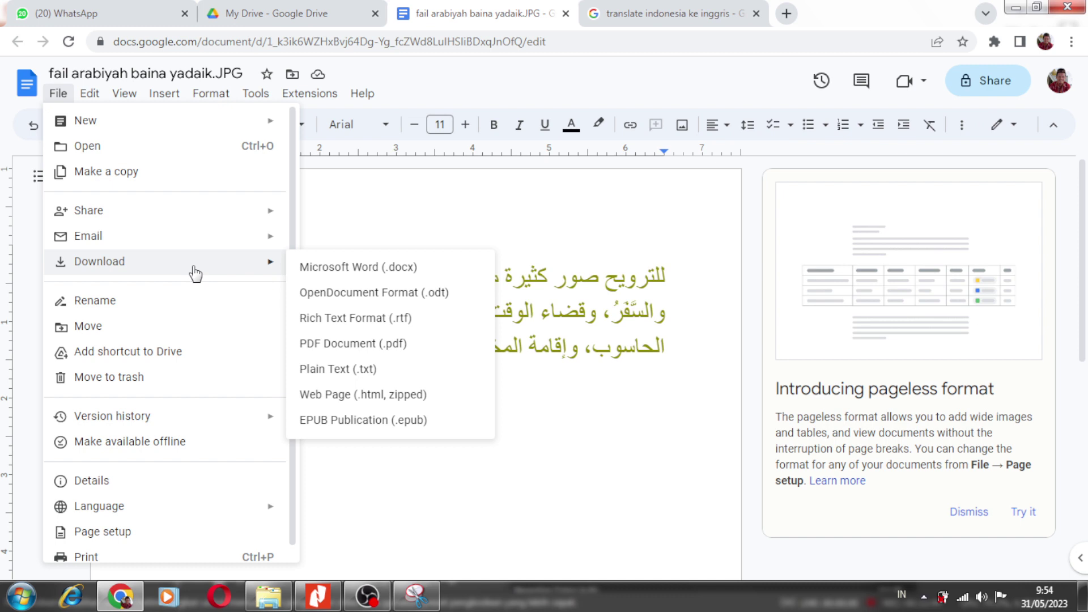
click(351, 326)
click(88, 94)
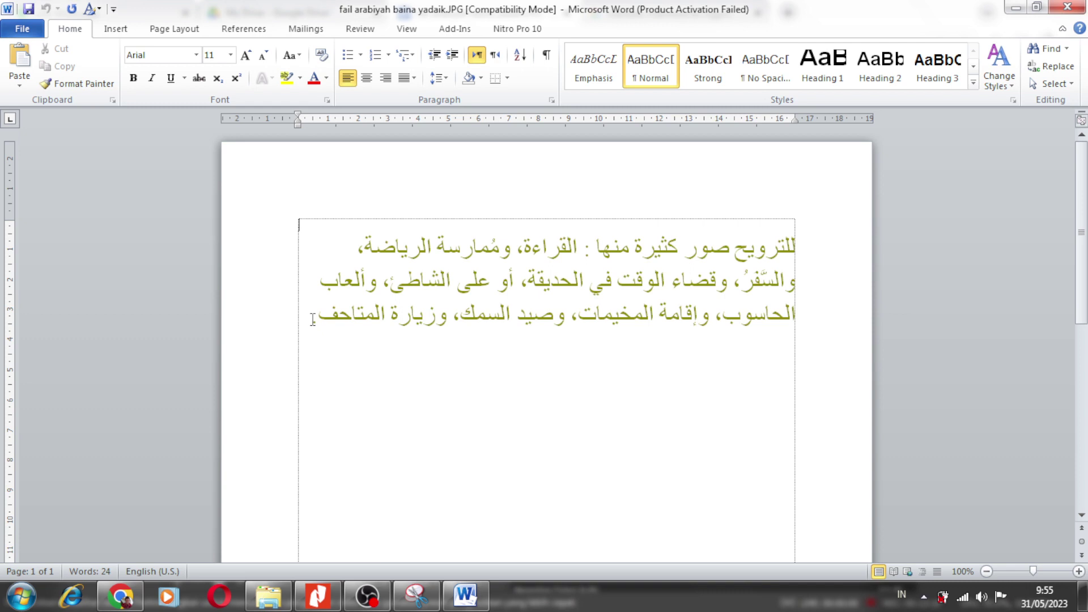
key(ctrl+a)
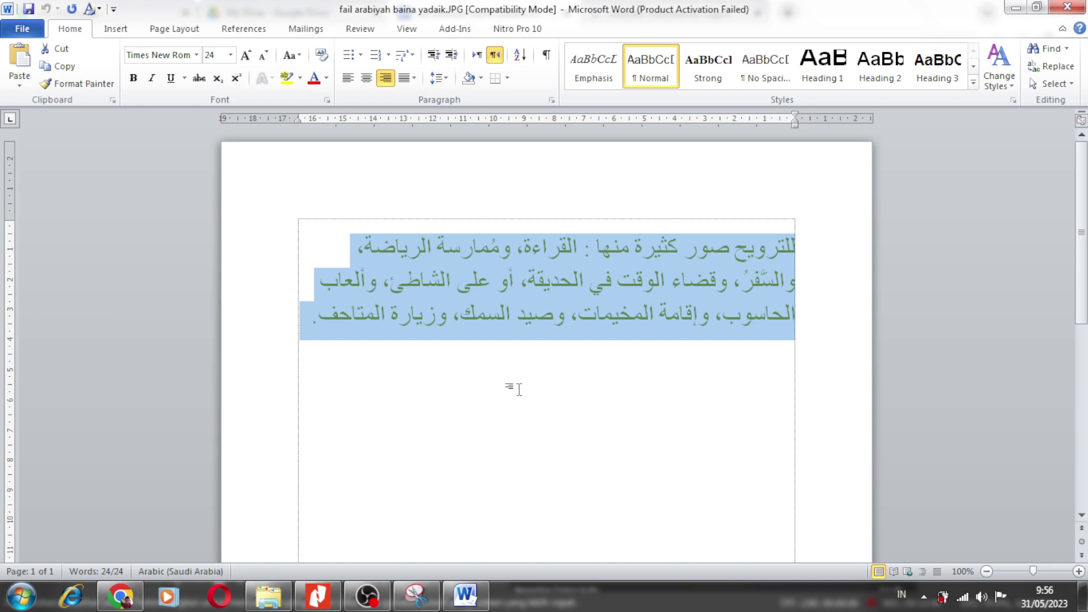
Switch to the Google translate page in Chrome and translate the Arabic passage into Indonesian.
key(alt+Tab)
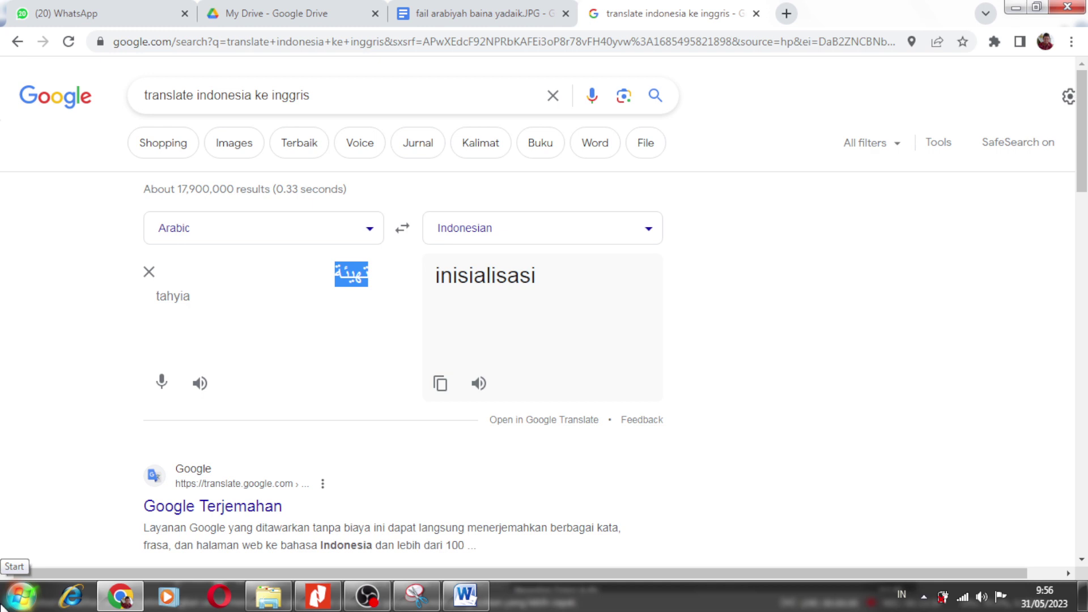
click(162, 382)
scroll(242, 441, down, 1)
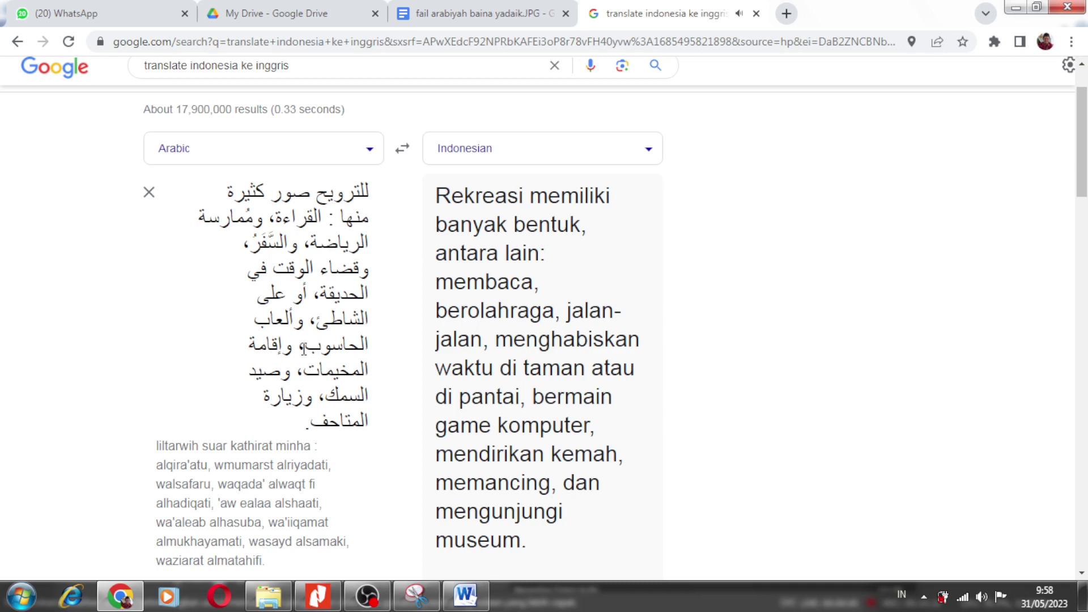
Return to the Google Docs document and change the selected Arabic text's colour to black.
key(ctrl+shift+Tab)
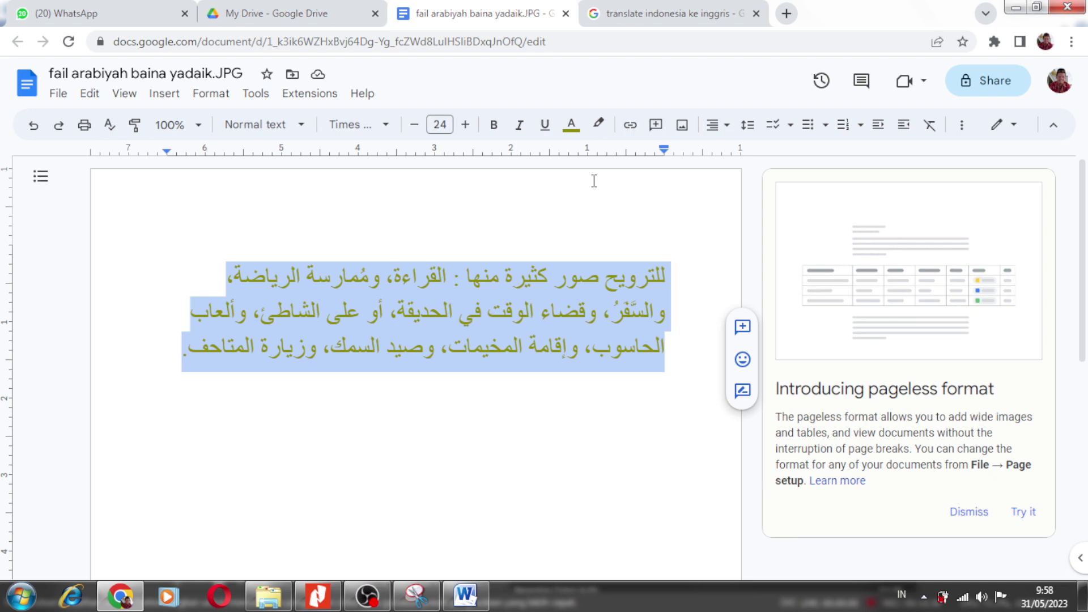
key(ctrl+z)
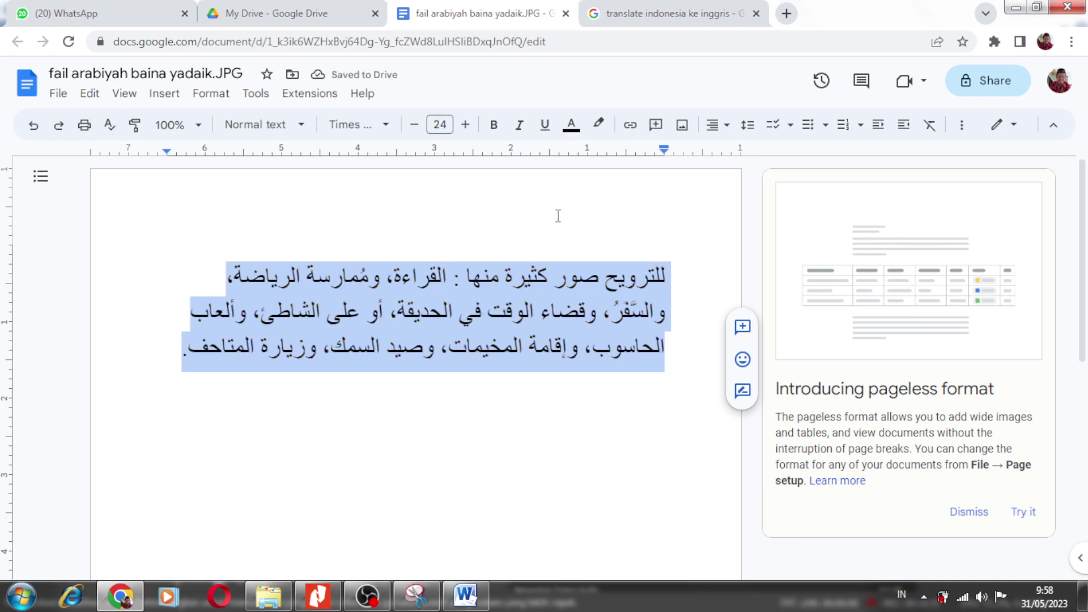